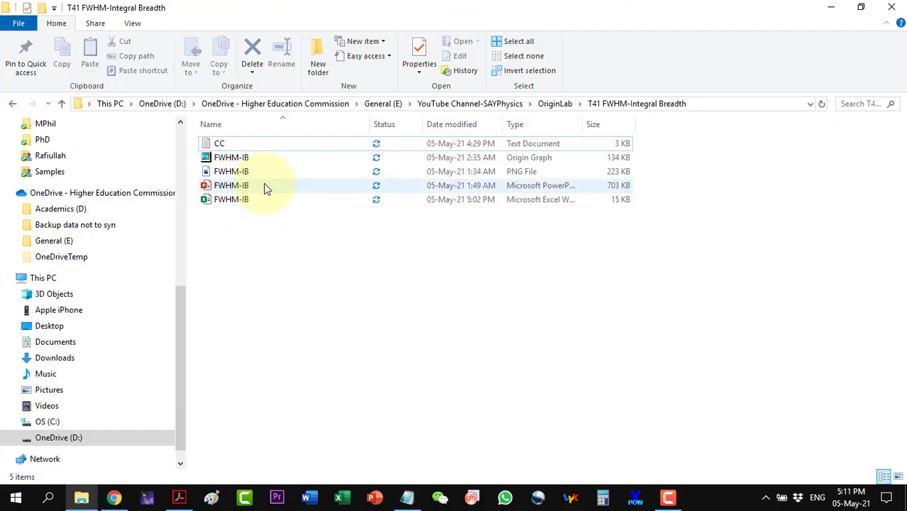
- Open the FWHM-IB Origin project from File Explorer to show its XRD worksheet
double_click(226, 157)
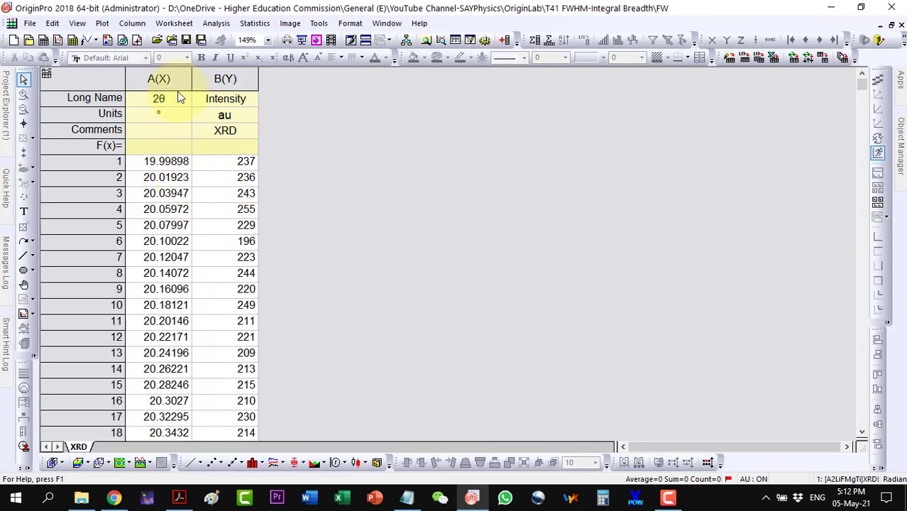
- Line-plot Intensity against 2θ and zoom to the 28.5° peak, about 25.5–30.5°
drag(157, 76, 225, 78)
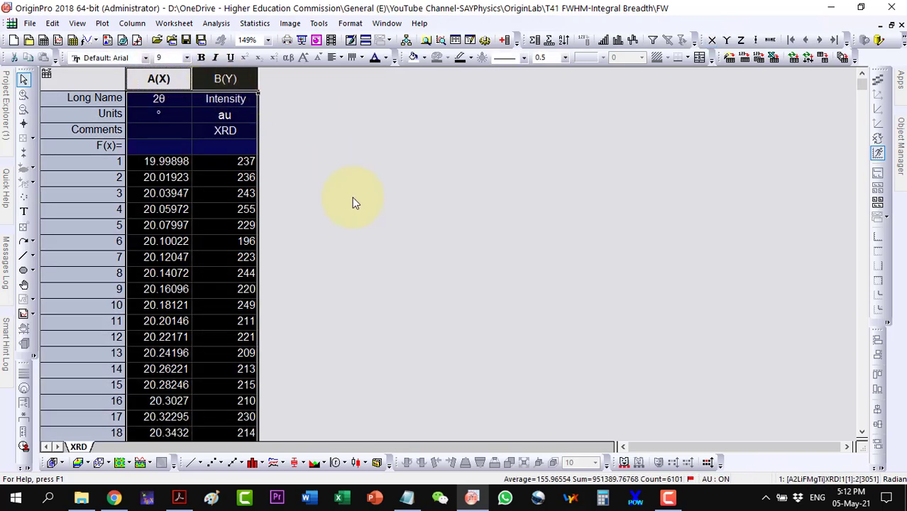
click(190, 460)
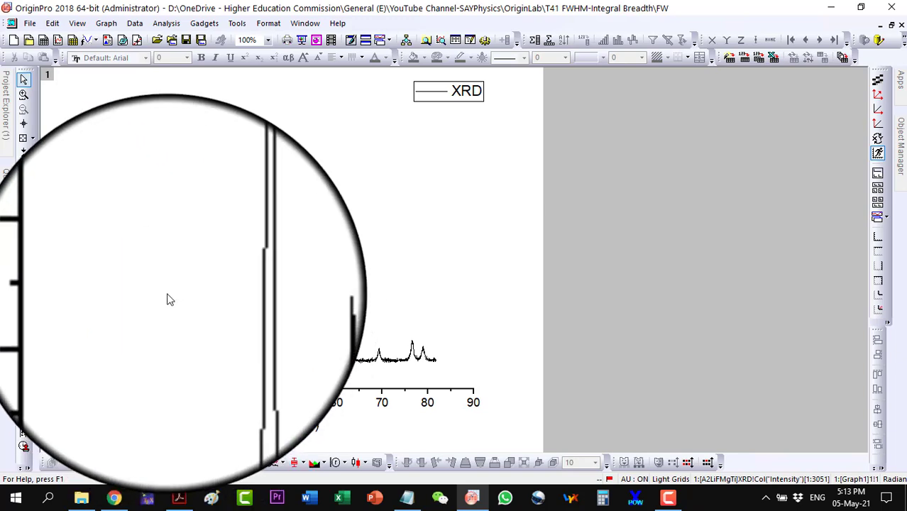
click(24, 93)
mouse_move(202, 364)
mouse_down()
mouse_move(181, 332)
mouse_move(178, 111)
mouse_up()
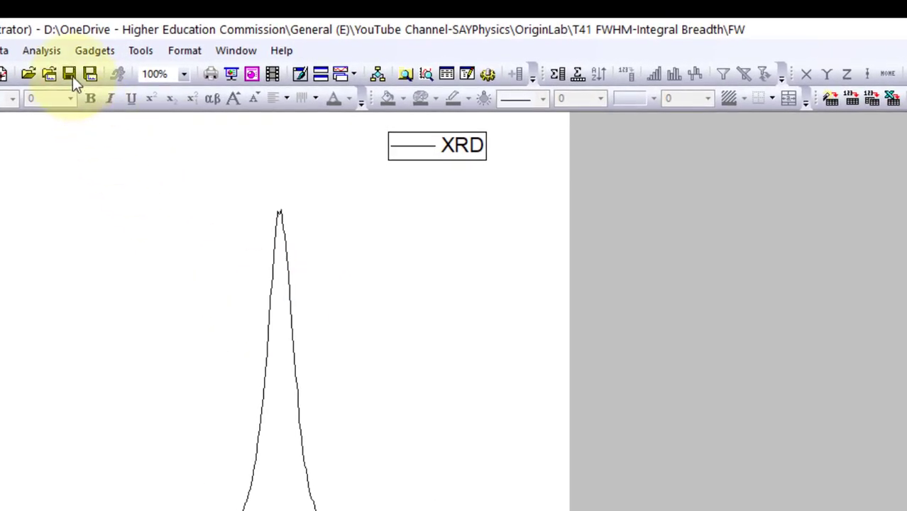
- Fit a Gauss function to the 28.5° peak, iterating until converged, and keep the fit
click(41, 49)
mouse_move(61, 133)
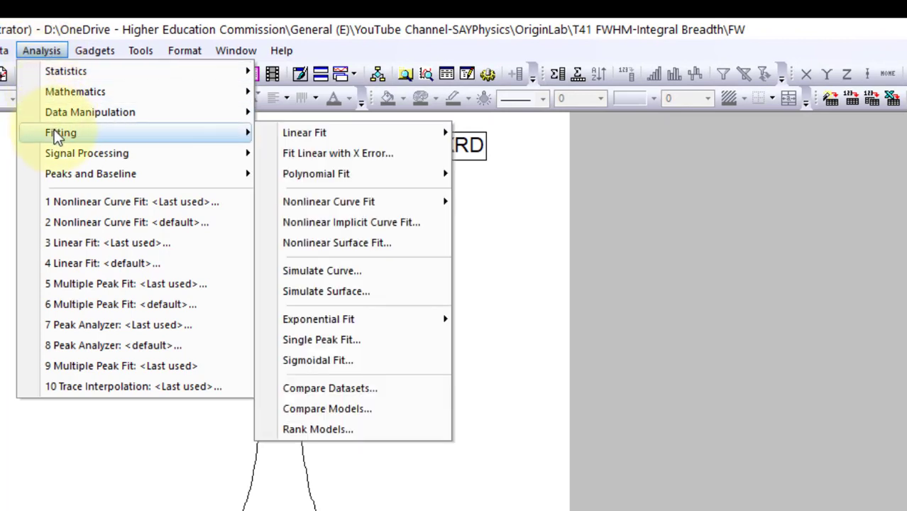
mouse_move(329, 202)
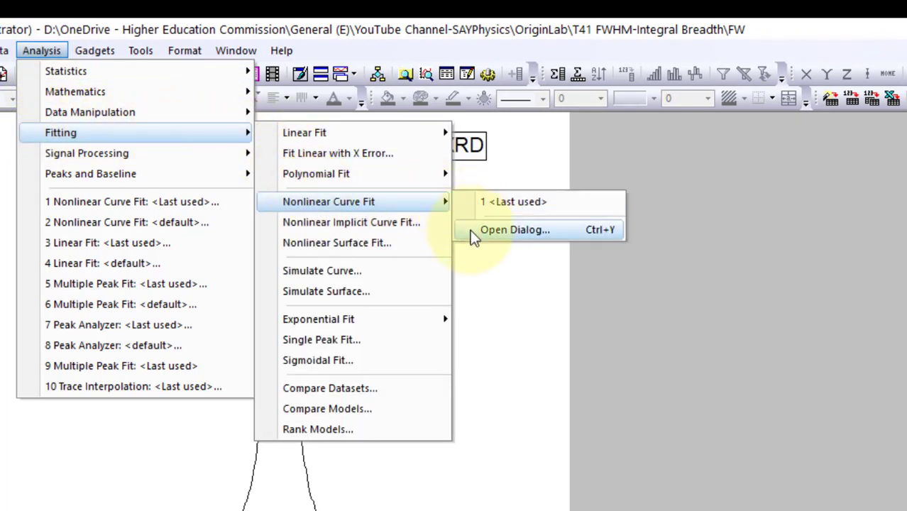
click(470, 229)
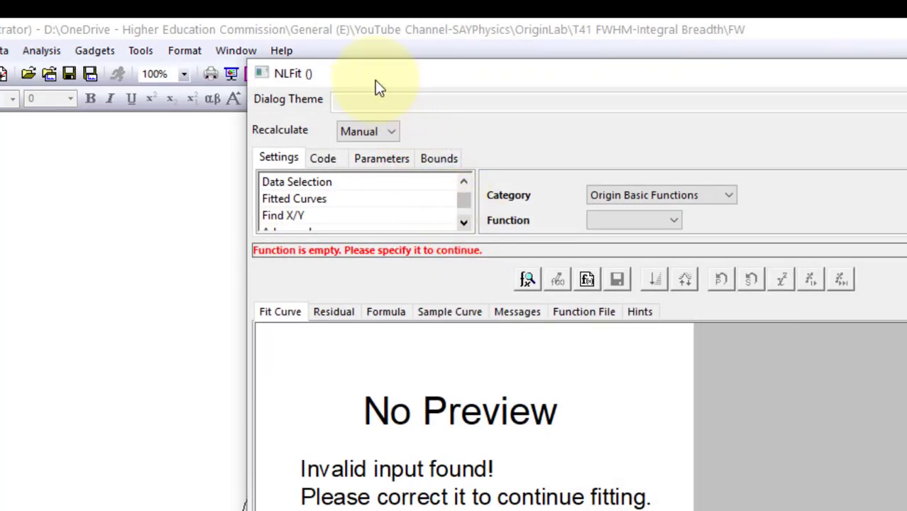
drag(367, 78, 562, 71)
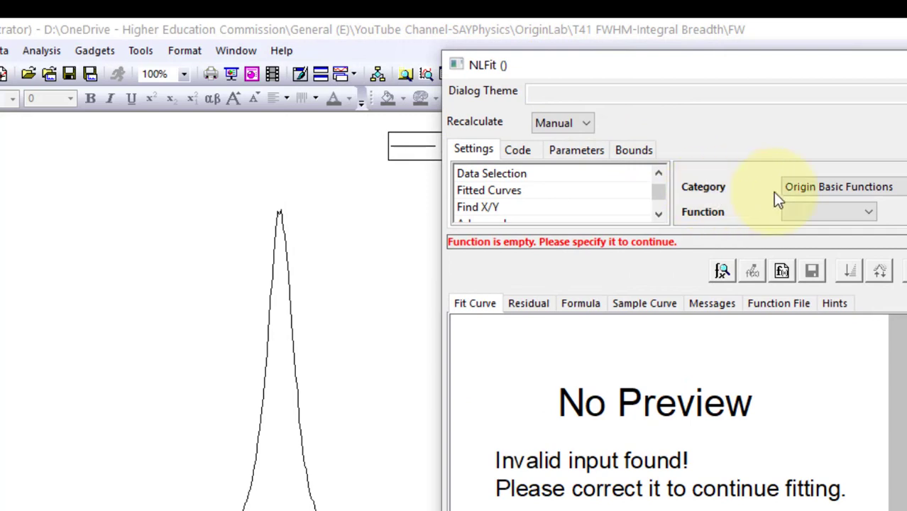
click(821, 210)
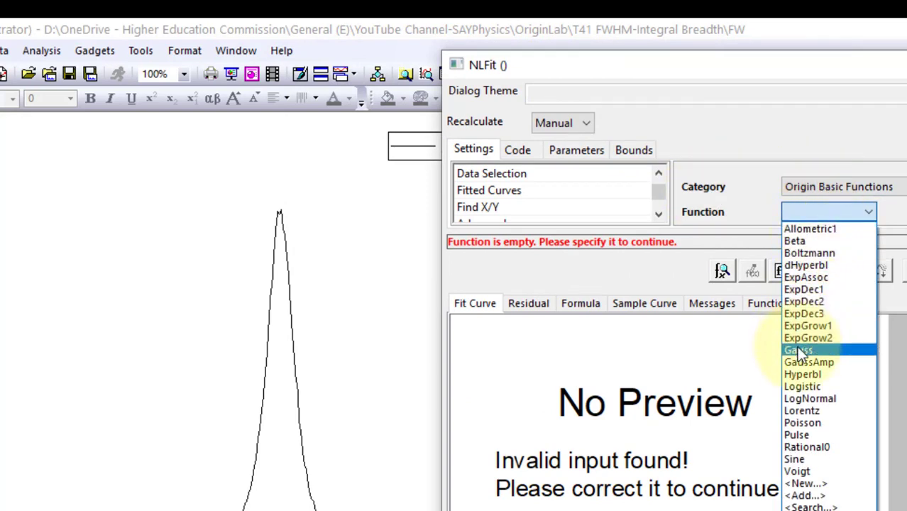
click(797, 350)
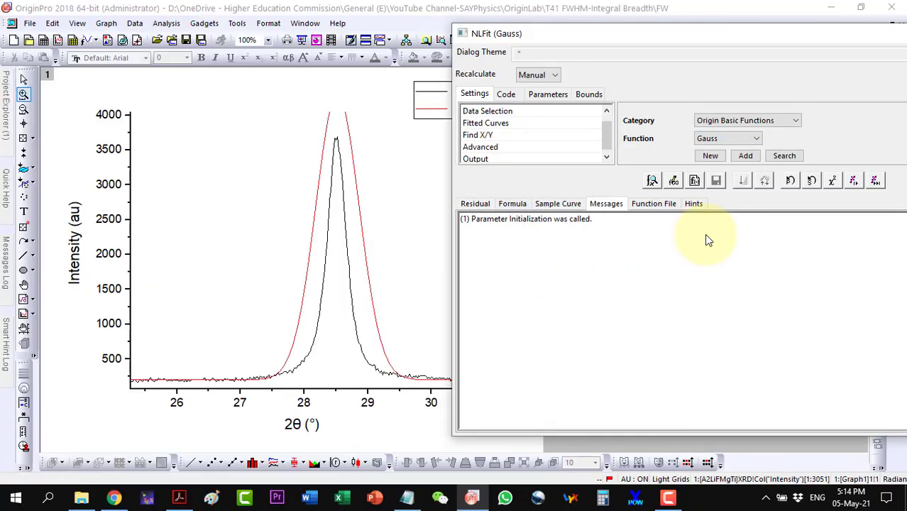
click(853, 183)
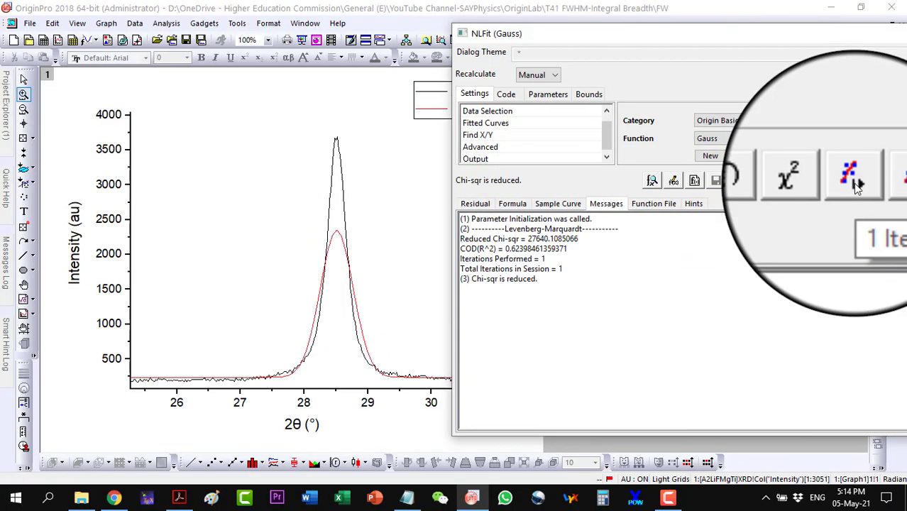
click(853, 181)
click(853, 182)
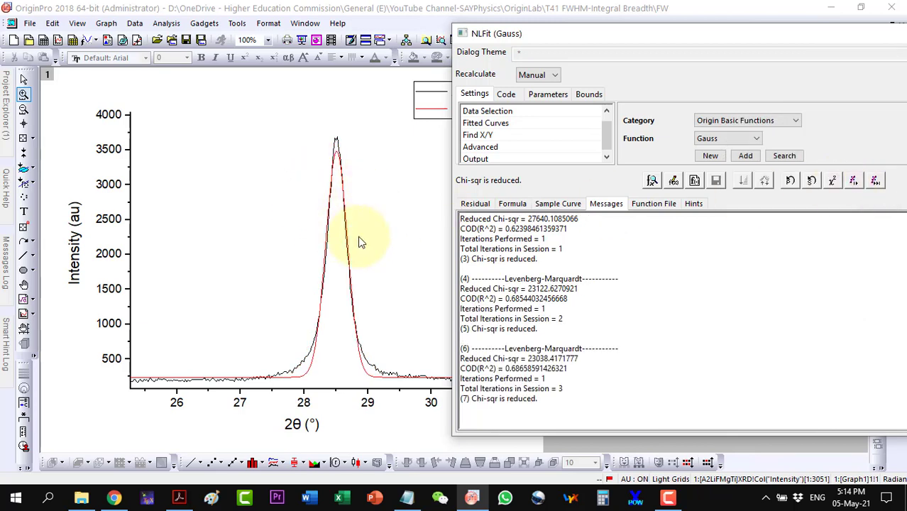
click(876, 186)
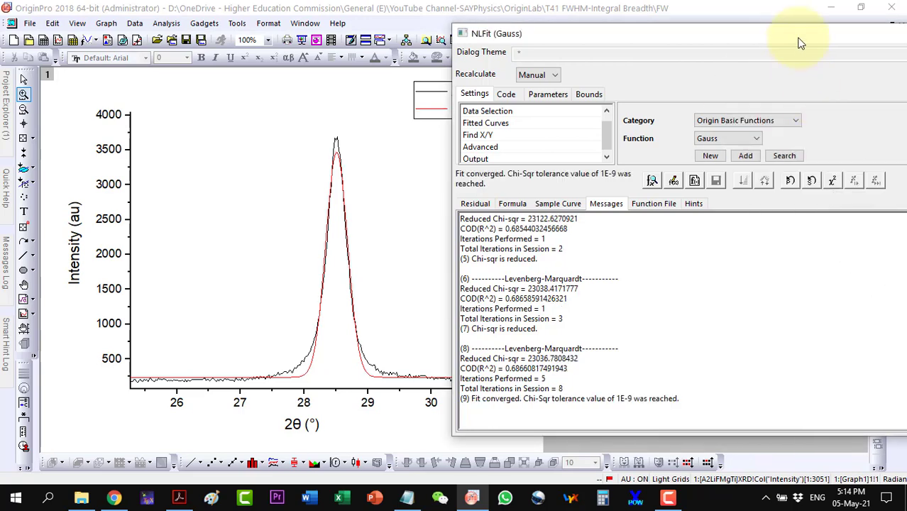
drag(806, 38, 635, 43)
click(785, 183)
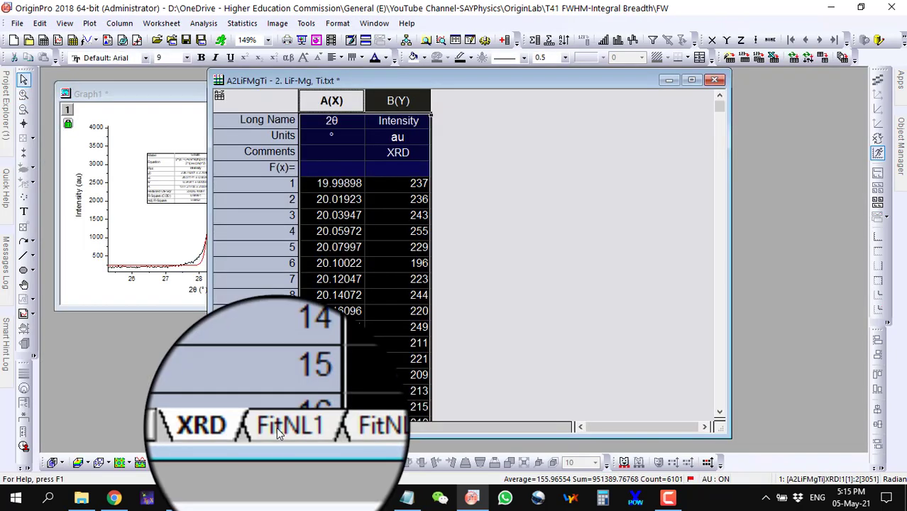
- Copy the peak centre xc 28.51141 from the maximized FitNL1 report
click(281, 428)
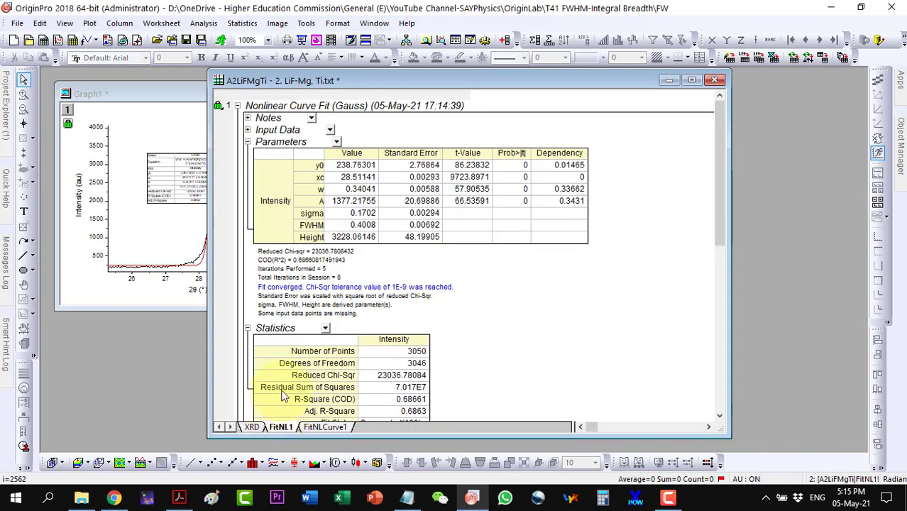
click(691, 80)
ctrl+scroll(264, 231, up, 2)
ctrl+scroll(264, 231, up, 3)
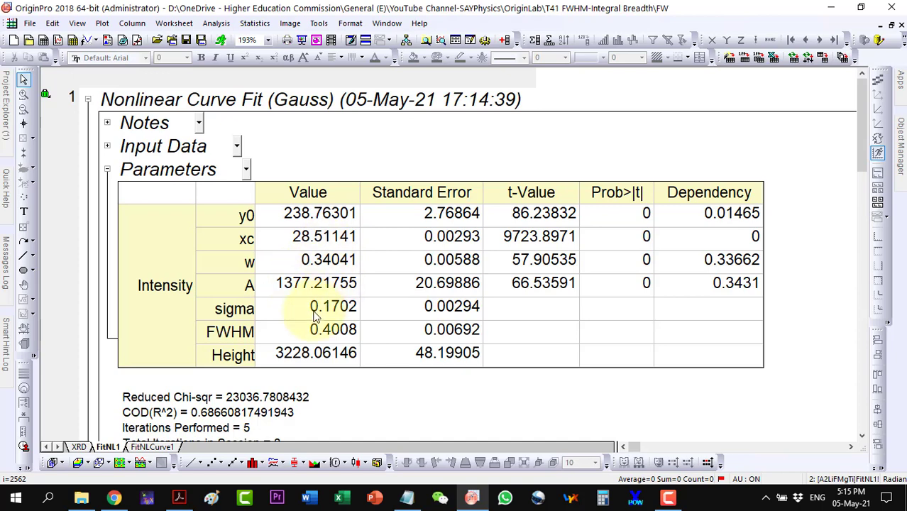
click(320, 236)
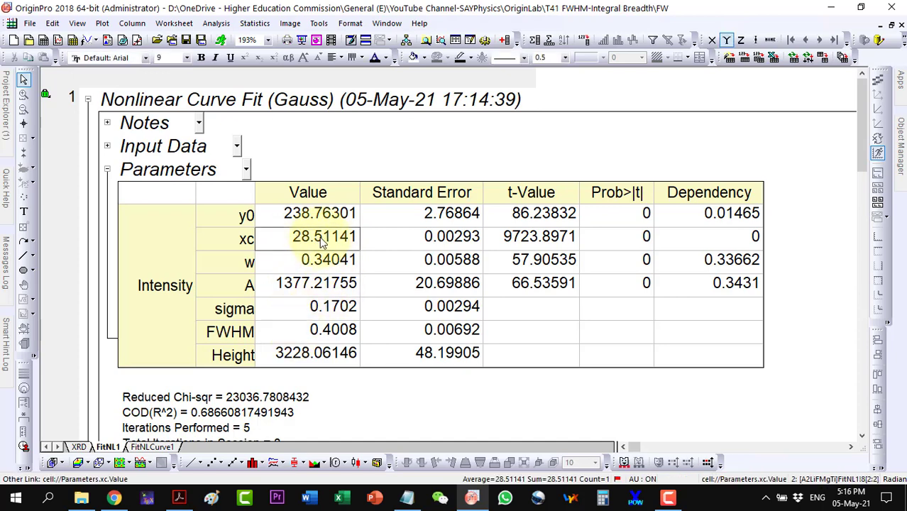
right_click(320, 240)
click(345, 245)
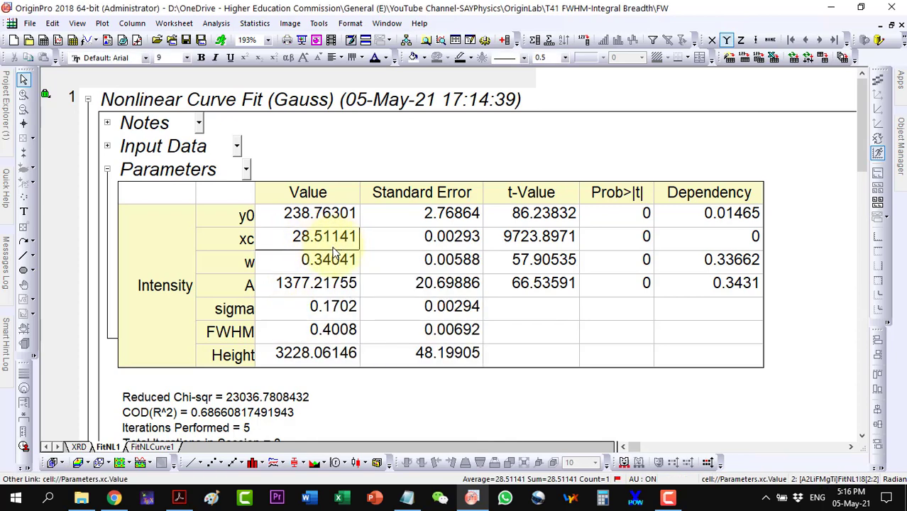
click(81, 499)
- Open the FWHM-IB Excel workbook and paste peak position 28.5114 into C3
double_click(228, 199)
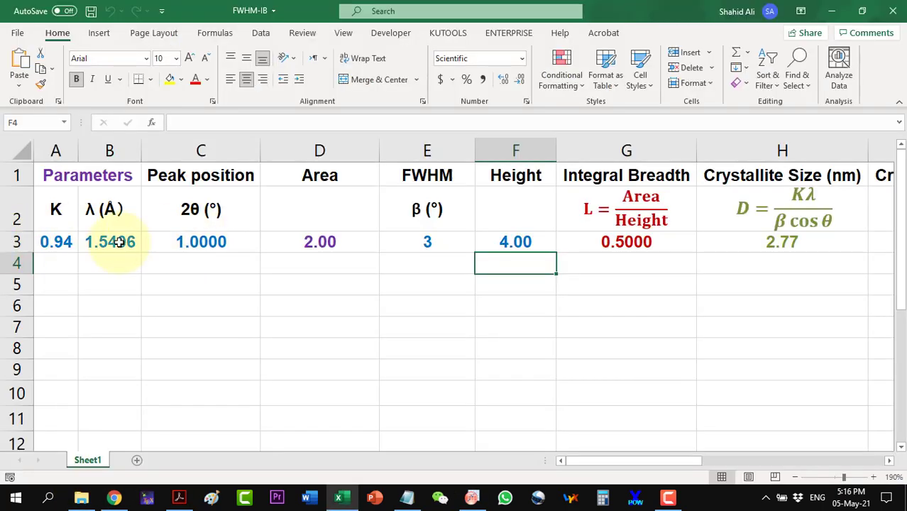
click(177, 242)
click(20, 62)
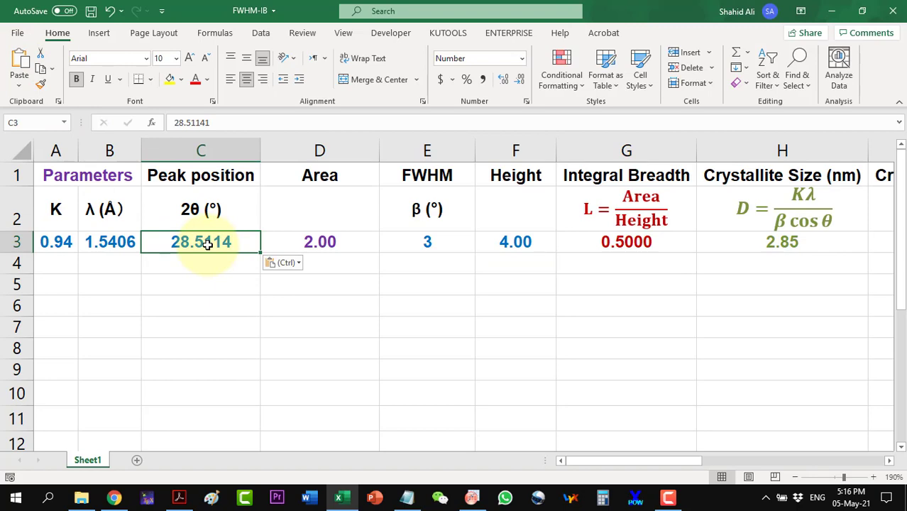
- Copy the fitted area 1377.22 from Origin into Excel cell D3
click(471, 498)
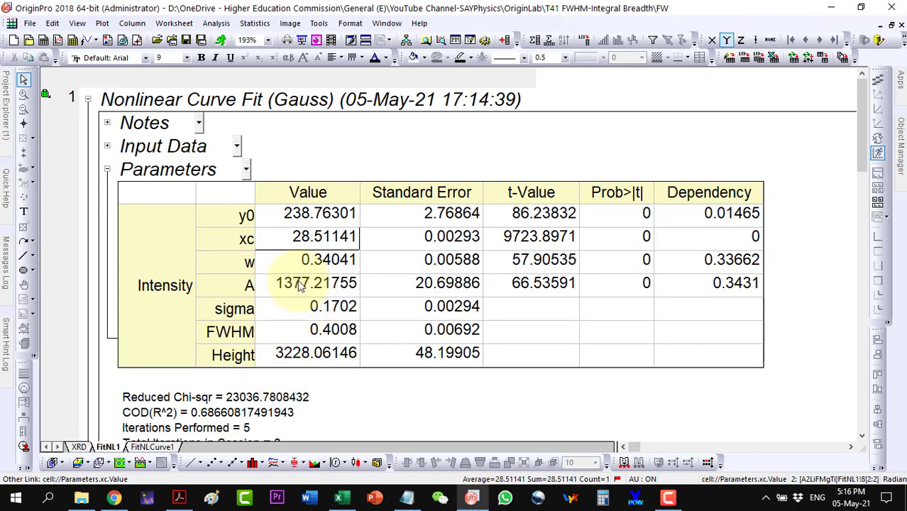
click(300, 283)
right_click(300, 284)
click(319, 73)
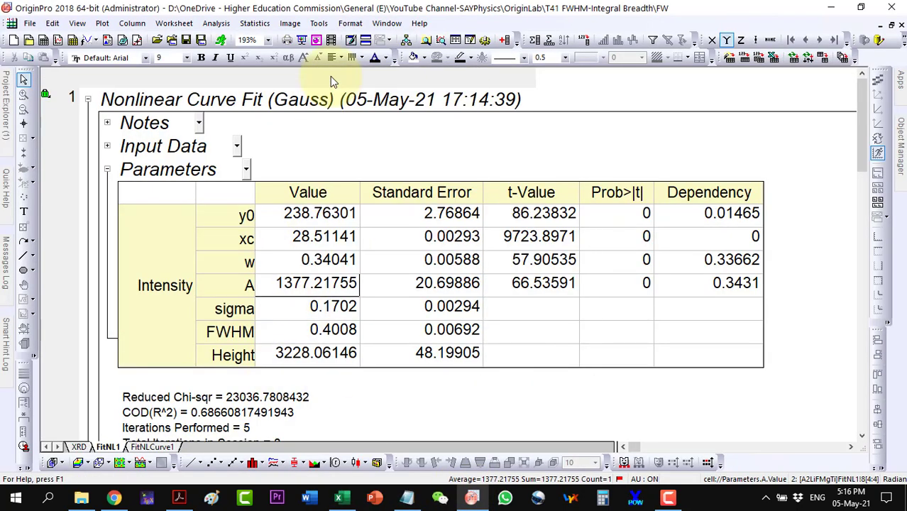
click(341, 497)
click(313, 241)
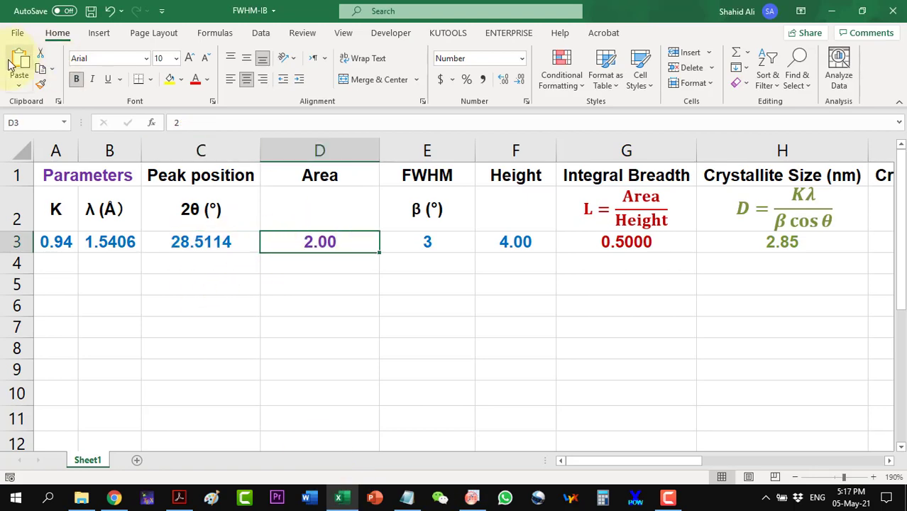
click(21, 63)
- Copy the fitted FWHM 0.4008 from Origin into Excel cell E3
click(429, 239)
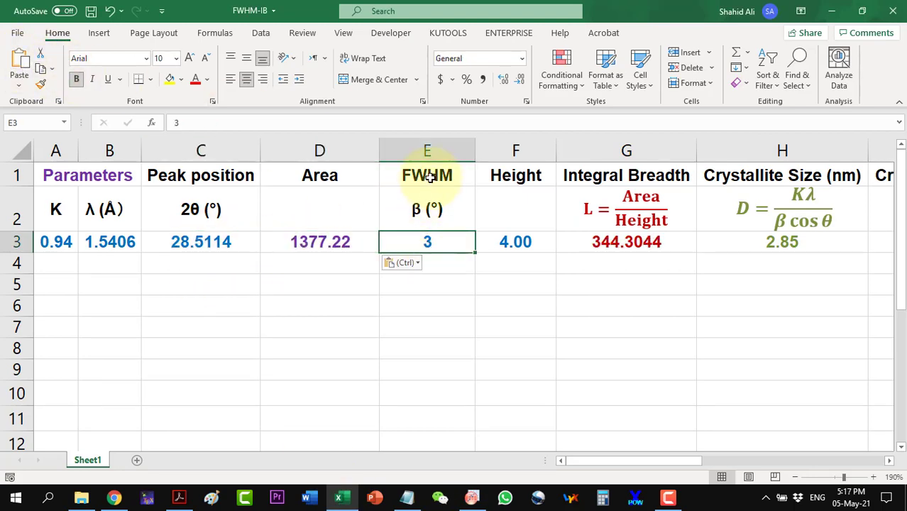
click(472, 497)
click(331, 332)
right_click(328, 333)
click(355, 123)
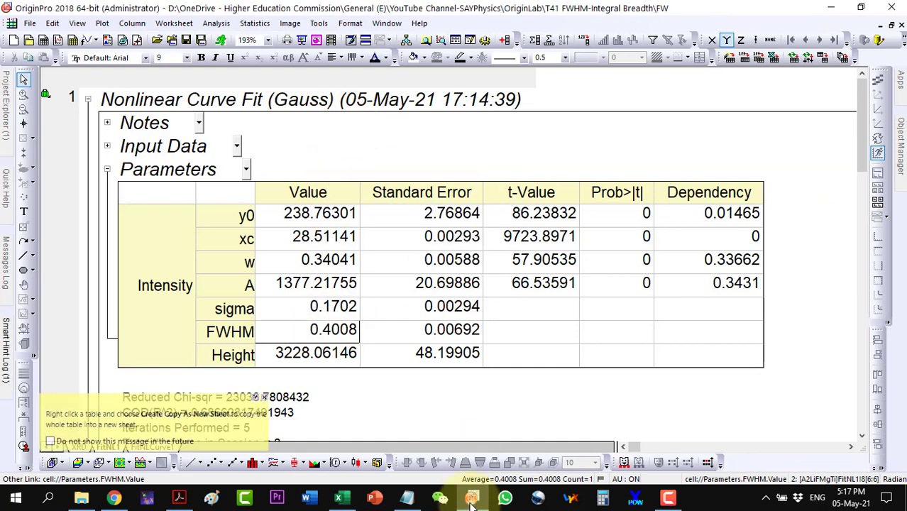
click(339, 497)
click(19, 65)
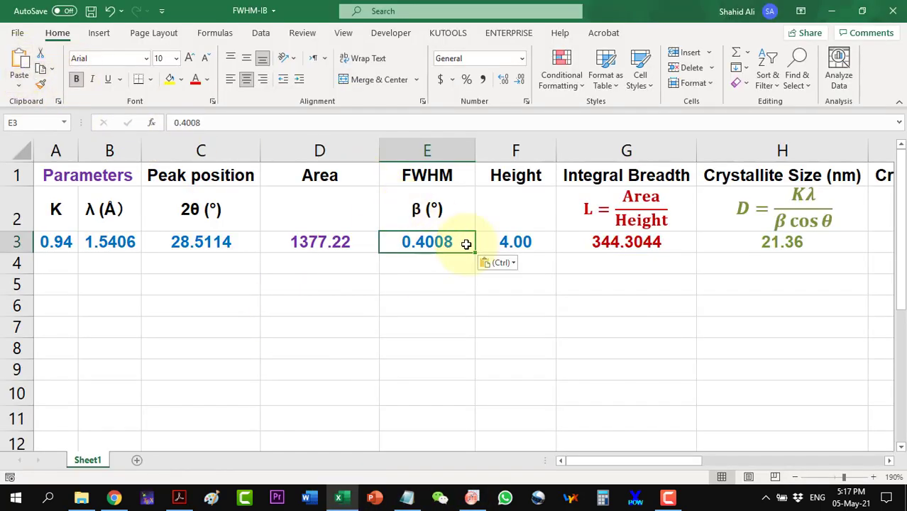
- Copy the fitted height 3228.06 from Origin into Excel cell F3
click(521, 242)
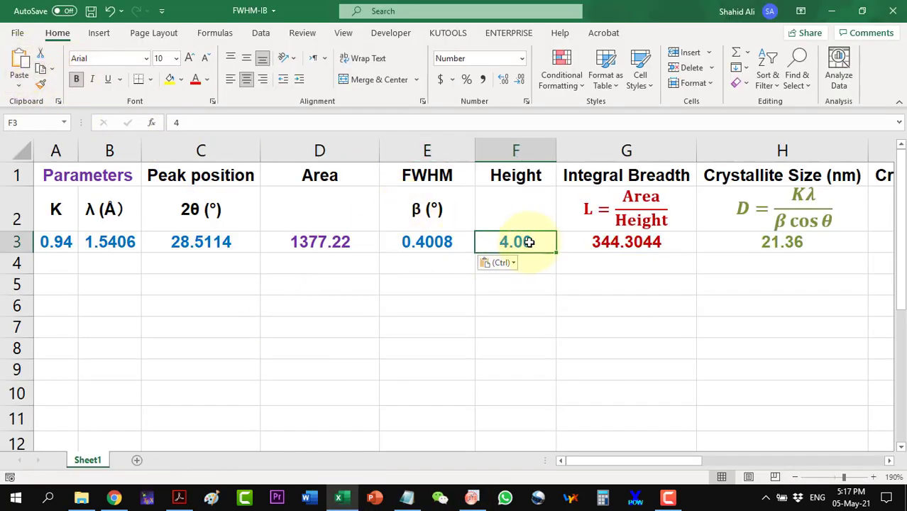
click(472, 496)
click(327, 358)
right_click(323, 359)
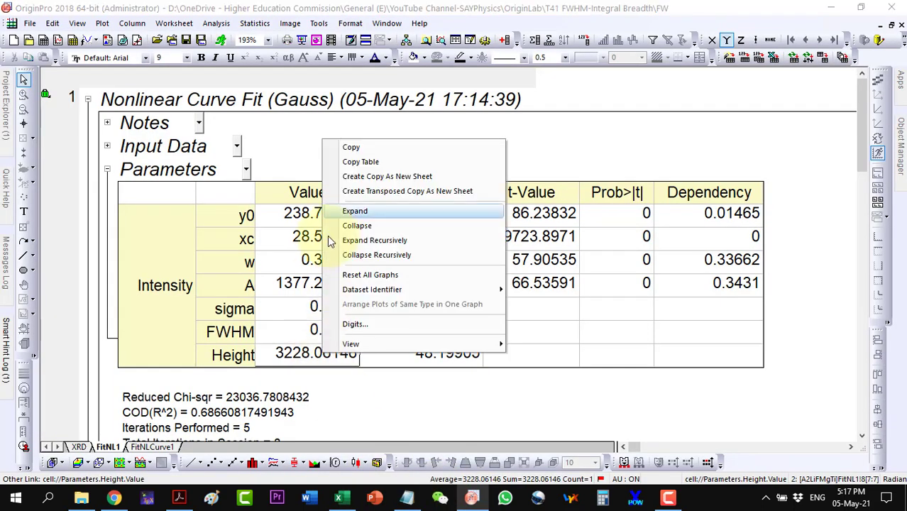
click(355, 150)
click(339, 497)
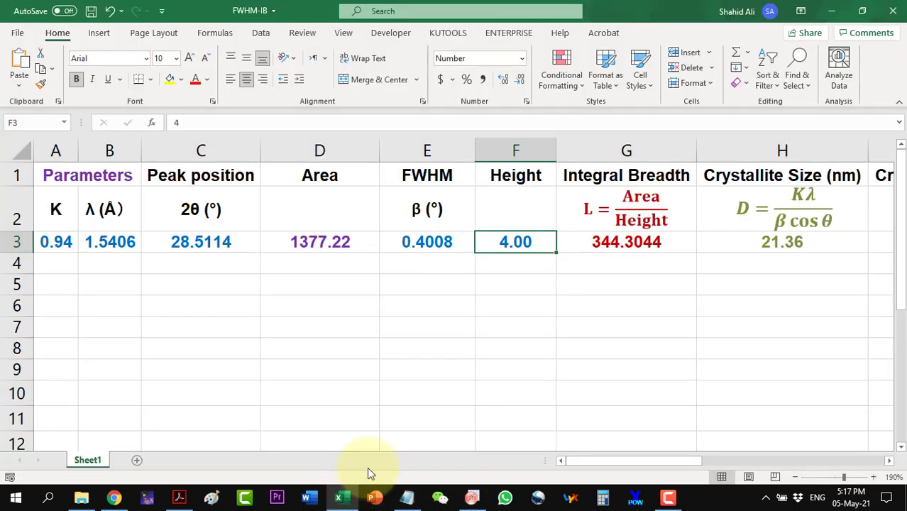
click(19, 67)
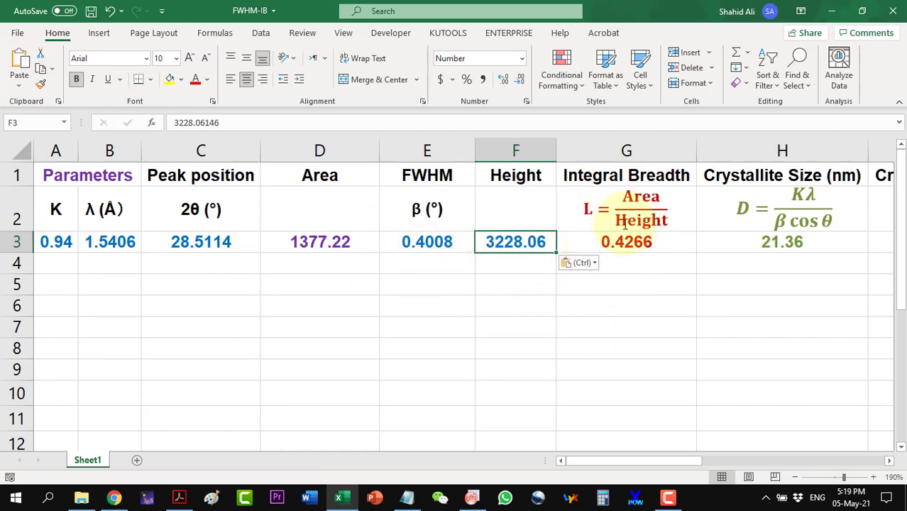
click(631, 241)
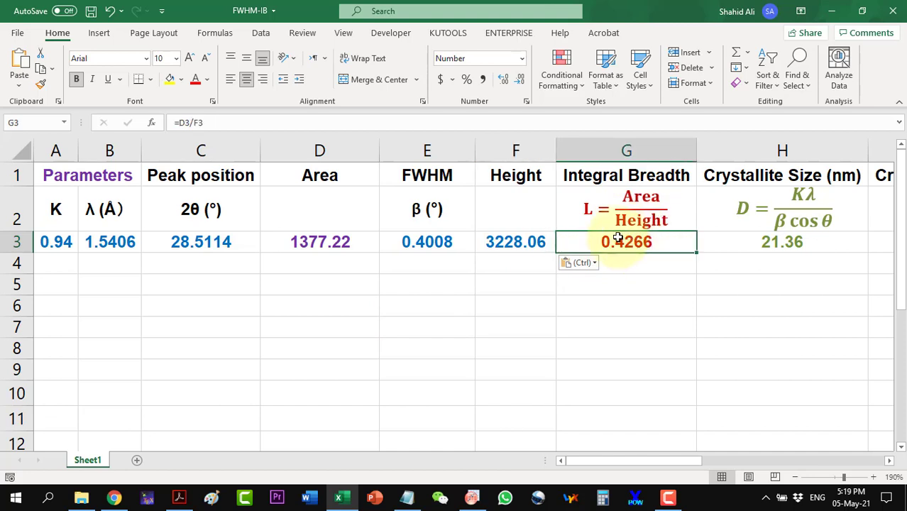
click(211, 122)
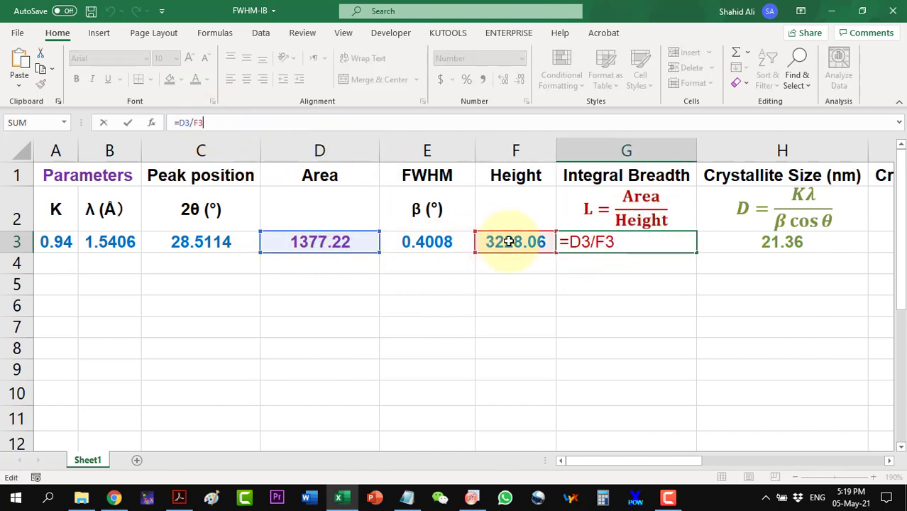
key(Return)
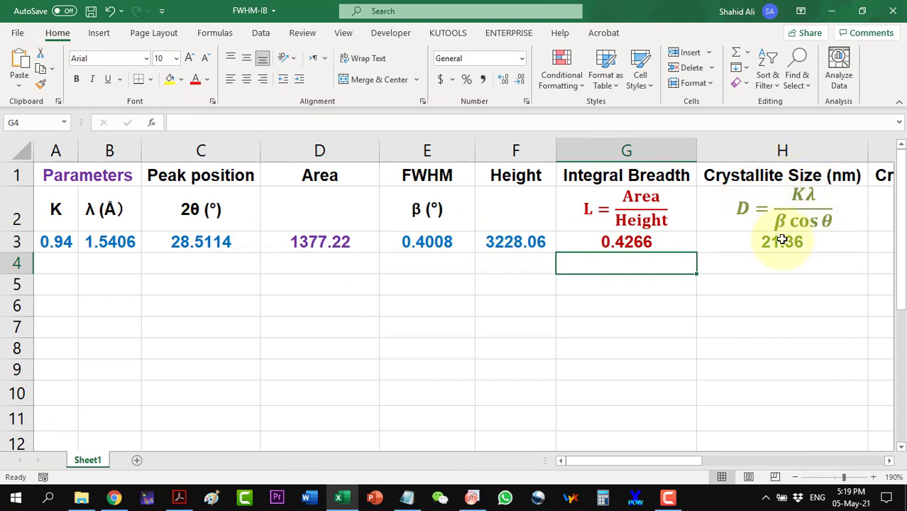
click(781, 241)
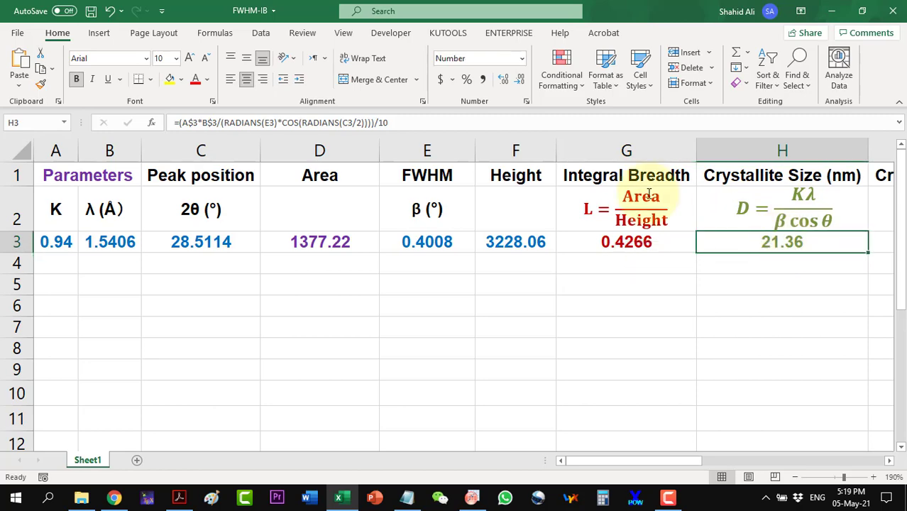
click(433, 121)
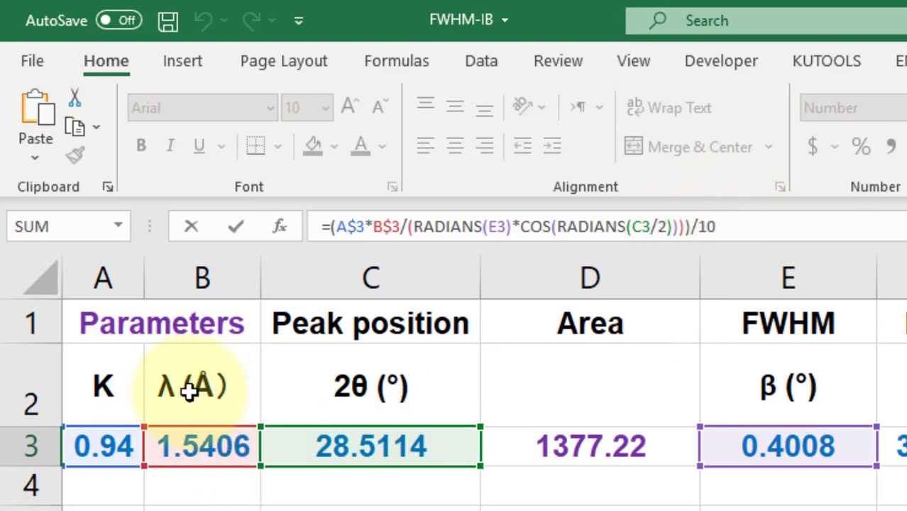
key(Return)
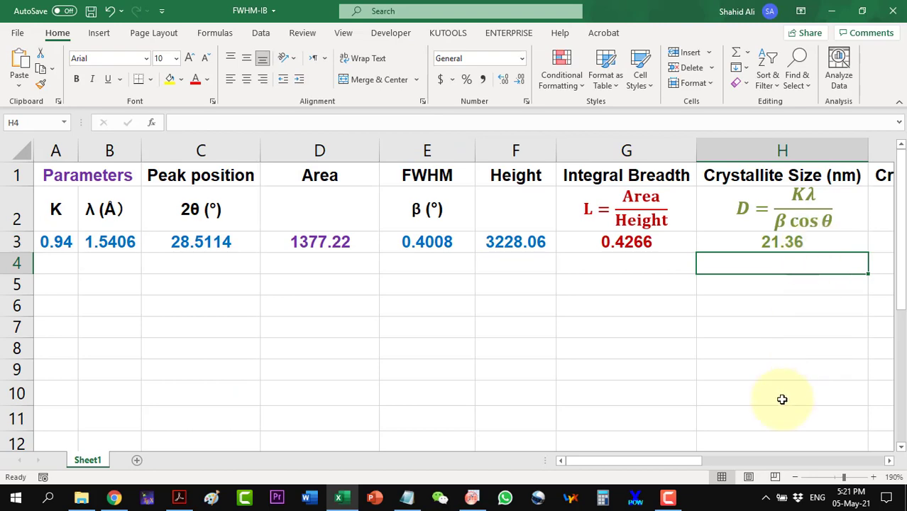
drag(655, 466, 769, 462)
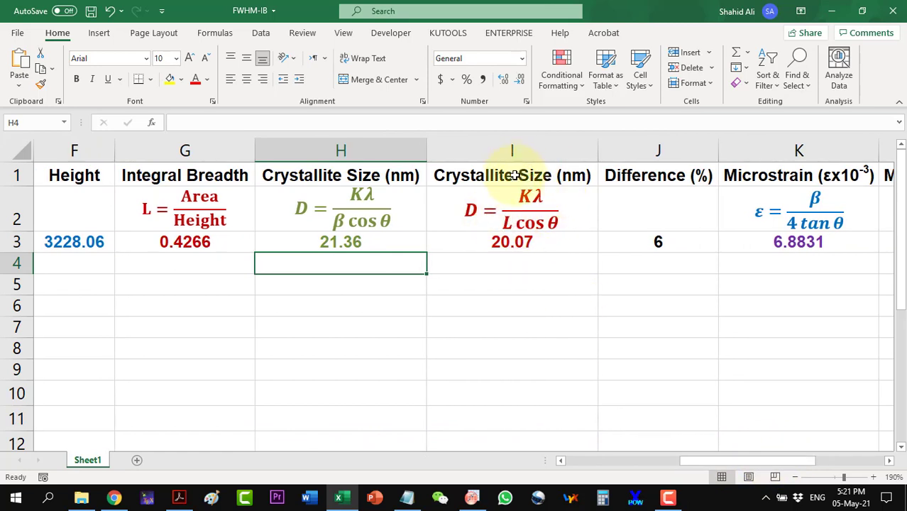
- Scroll right to reveal columns F–K with the second crystallite size and microstrain
key(Right)
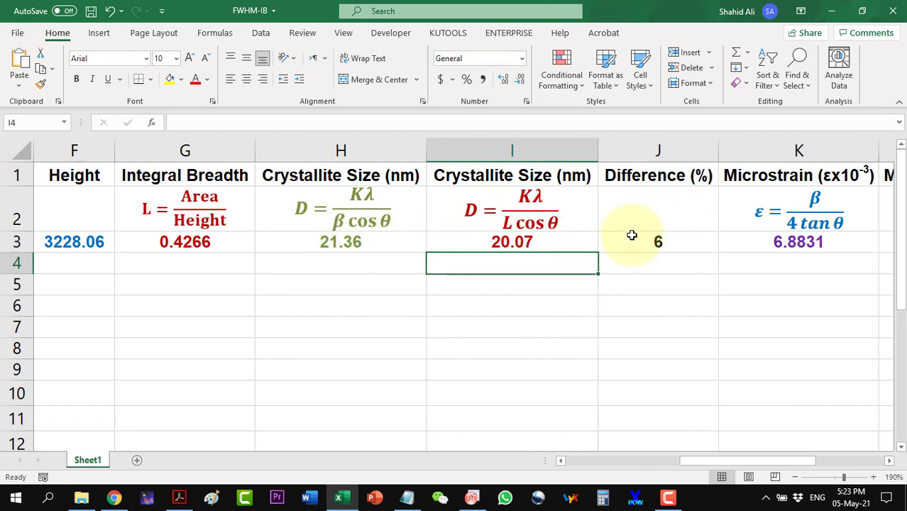
drag(719, 461, 788, 462)
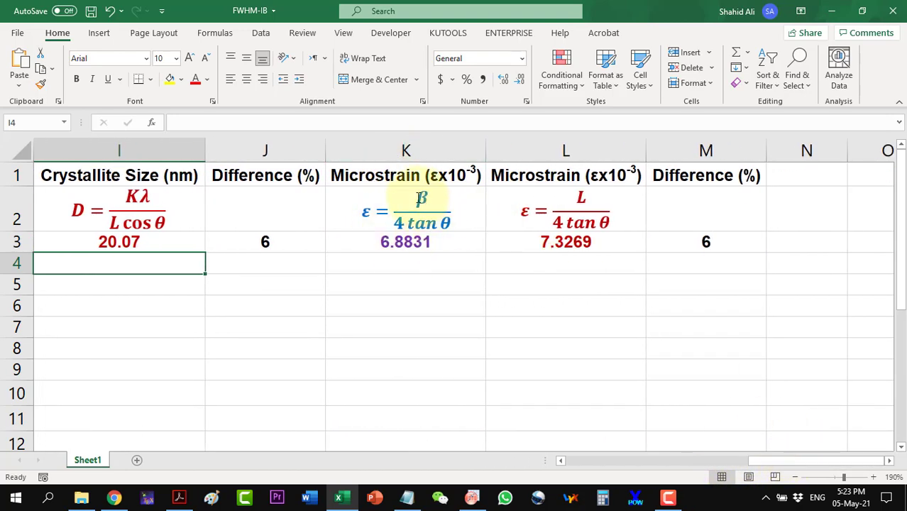
- Inspect the microstrain formulas in K3 (6.8831) and L3 (7.3269)
click(425, 239)
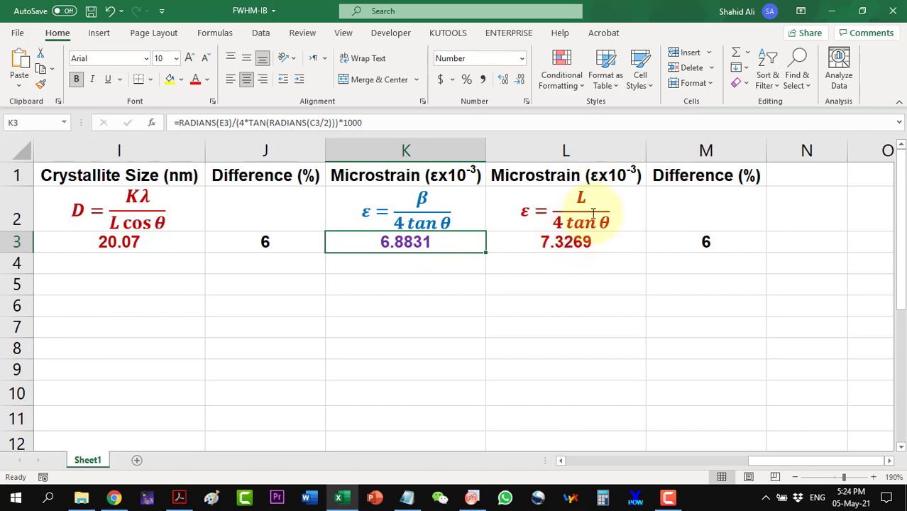
click(553, 241)
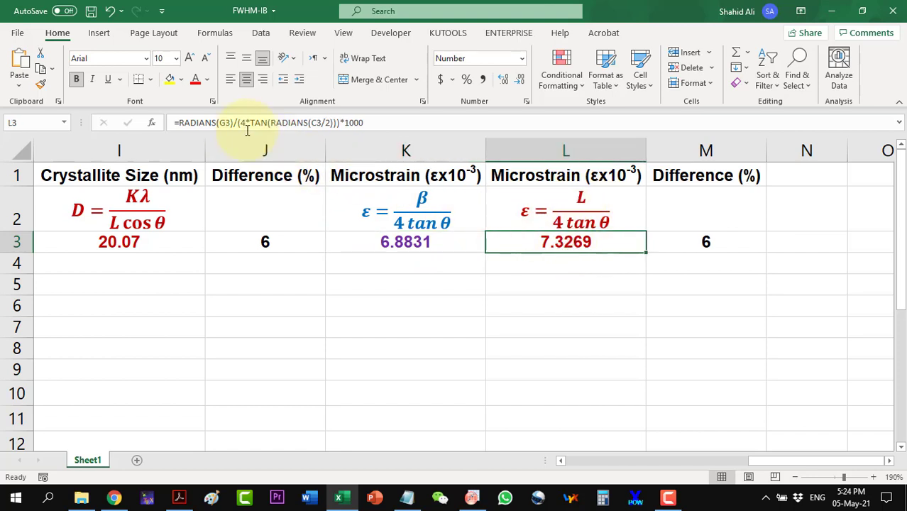